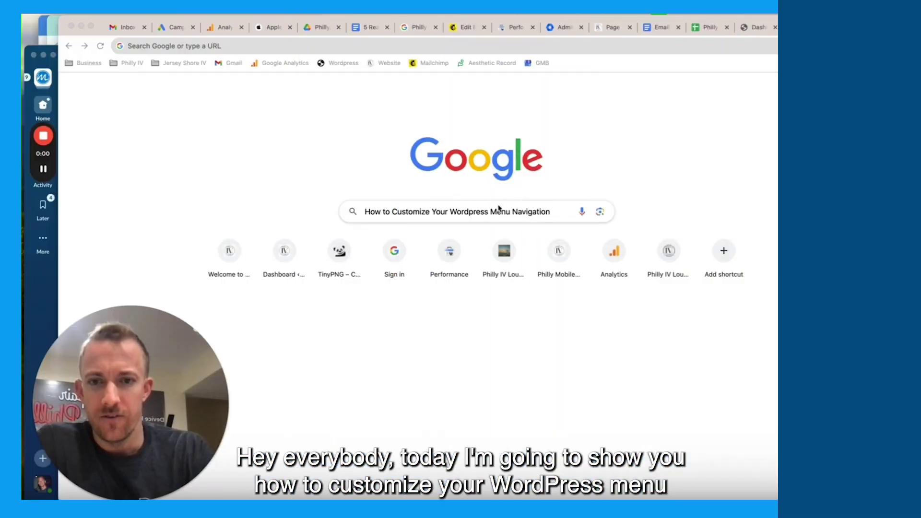
# - Load phillyiv.com in a fresh Chrome tab, leaving the old search query aside
pyautogui.tripleClick(481, 212)
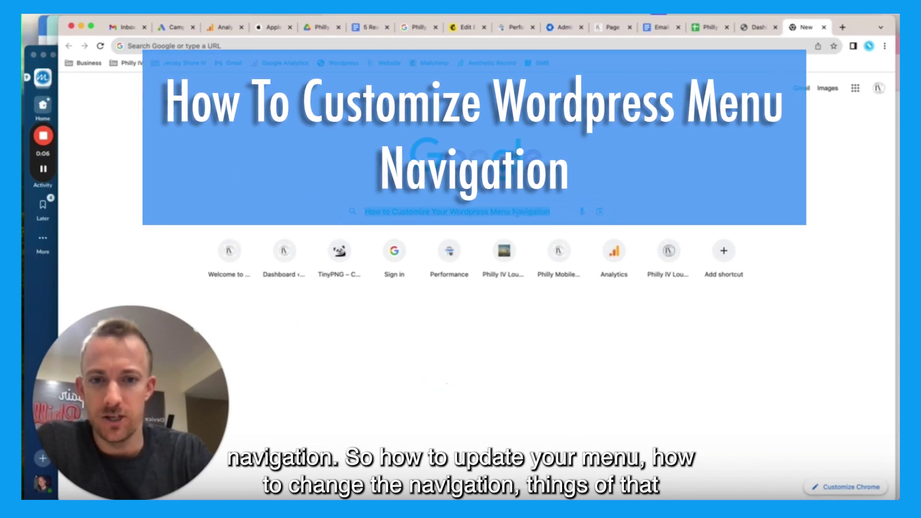
pyautogui.click(491, 212)
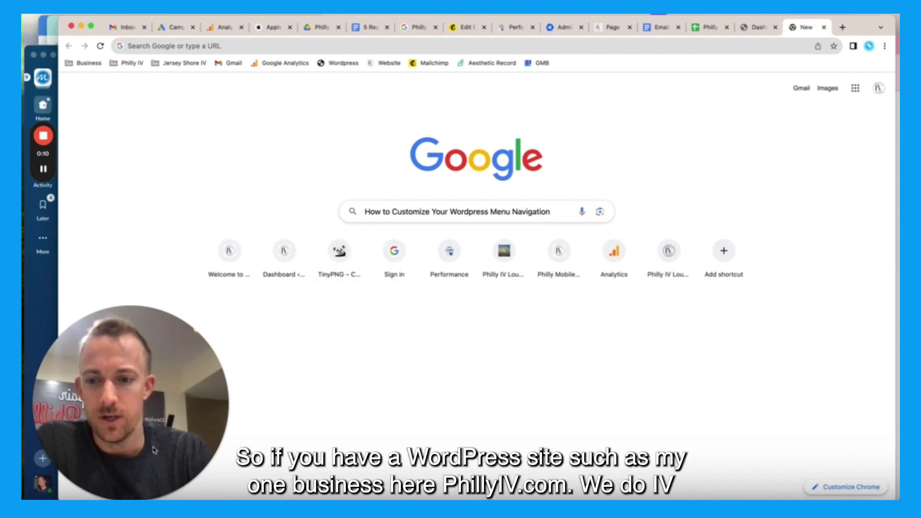
pyautogui.click(123, 494)
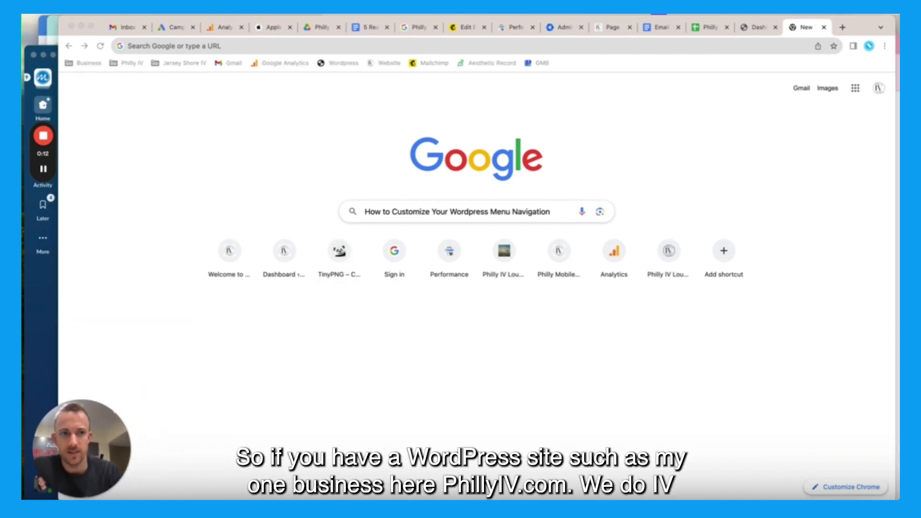
pyautogui.click(842, 28)
pyautogui.write('phillyiv.com')
pyautogui.press('Return')
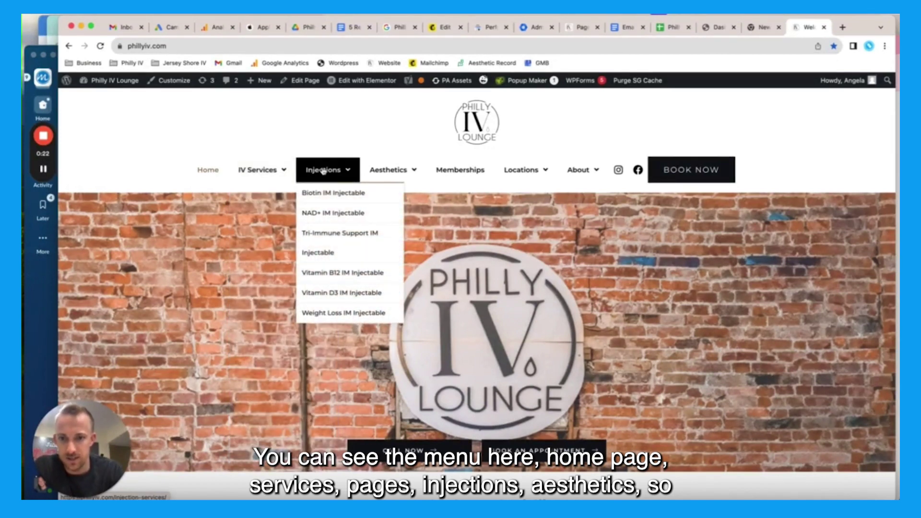
# - Preview the live site's navigation dropdowns such as About and the service menus
pyautogui.moveTo(388, 171)
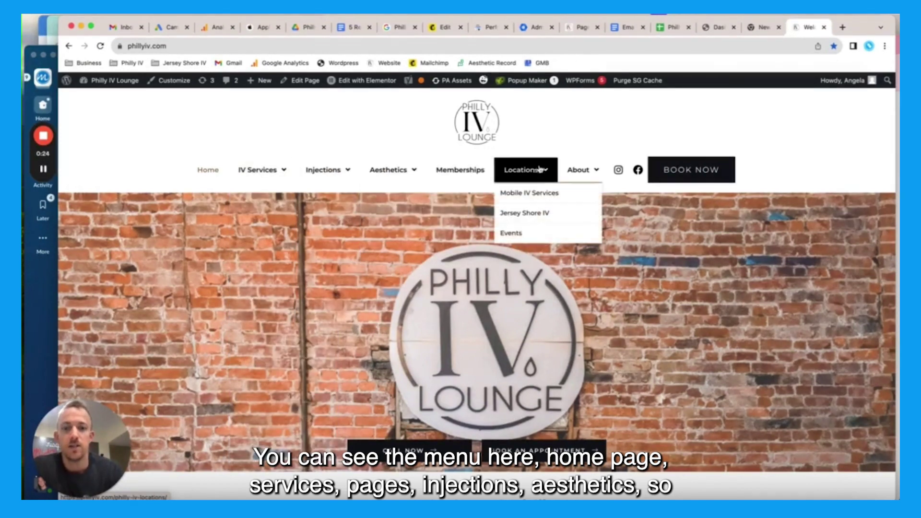
pyautogui.moveTo(573, 172)
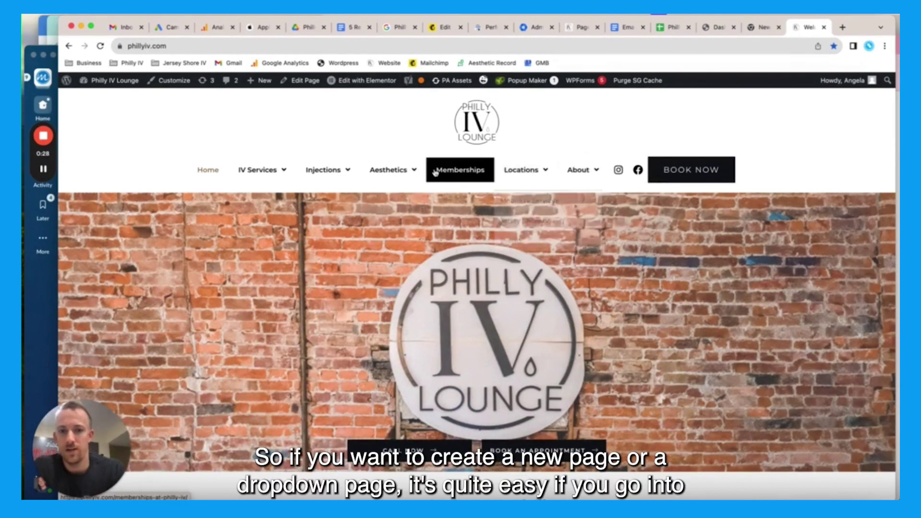
pyautogui.moveTo(248, 175)
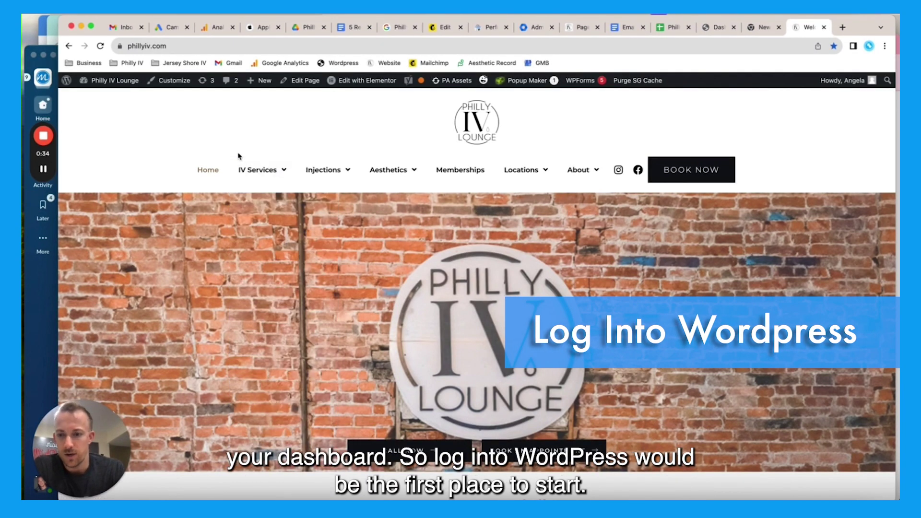
# - Open the phillyiv.com admin Dashboard and scroll down its widgets
pyautogui.click(115, 83)
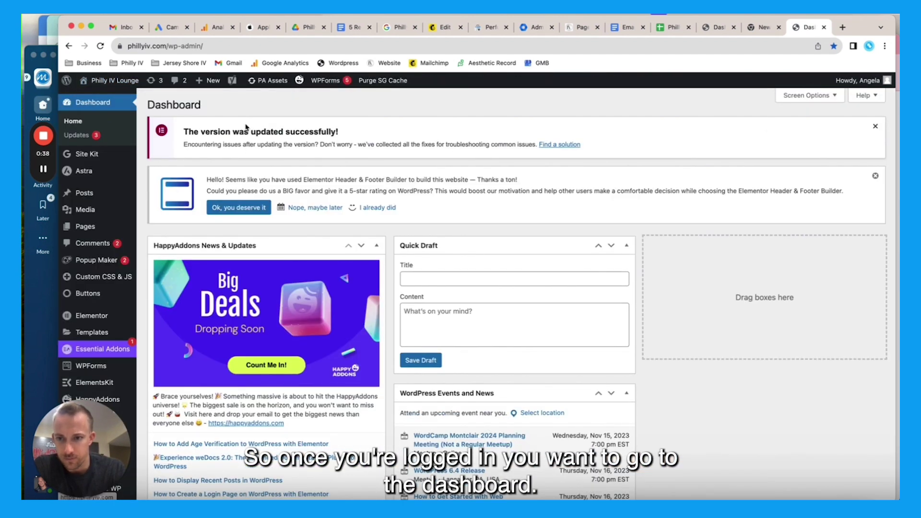
pyautogui.moveTo(80, 433); pyautogui.dragTo(838, 432)
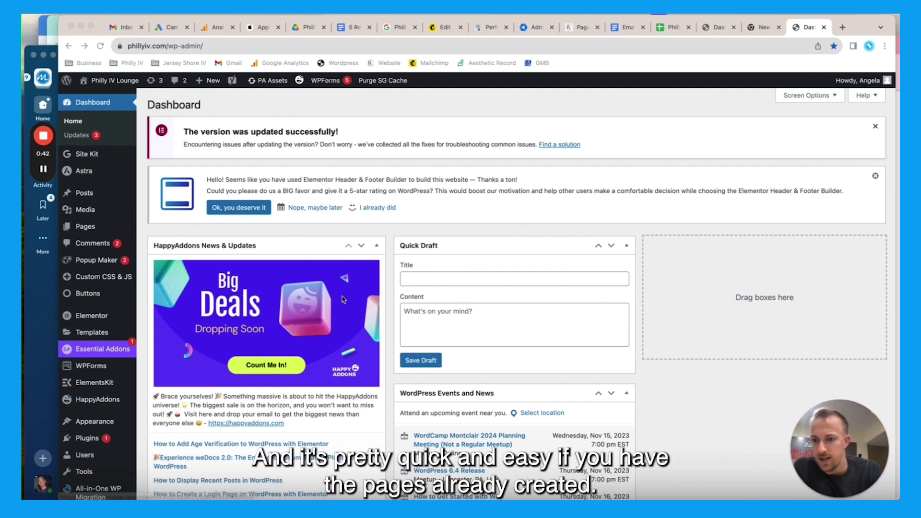
pyautogui.scroll(-2, 108, 235)
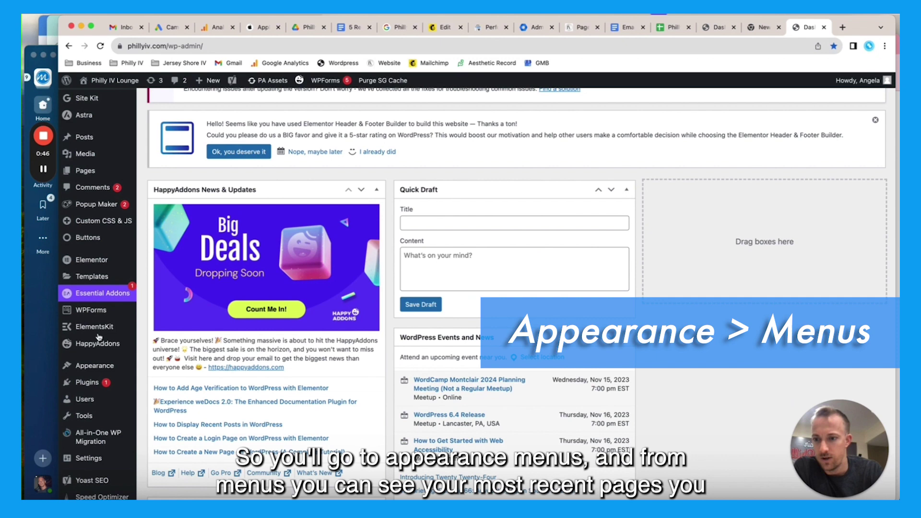
# - In Appearance > Menus, browse Pages (View All, Search) and expand Posts to find the Wellness Tips post
pyautogui.moveTo(95, 369)
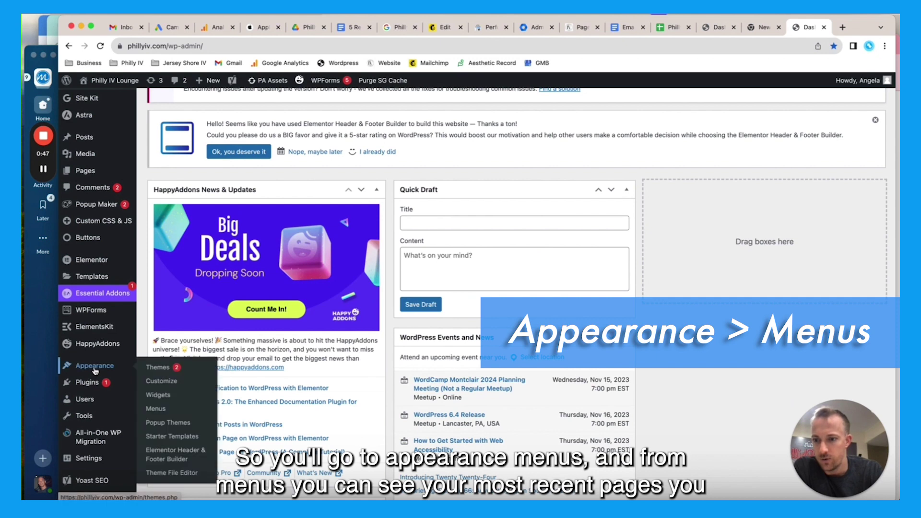
pyautogui.click(156, 409)
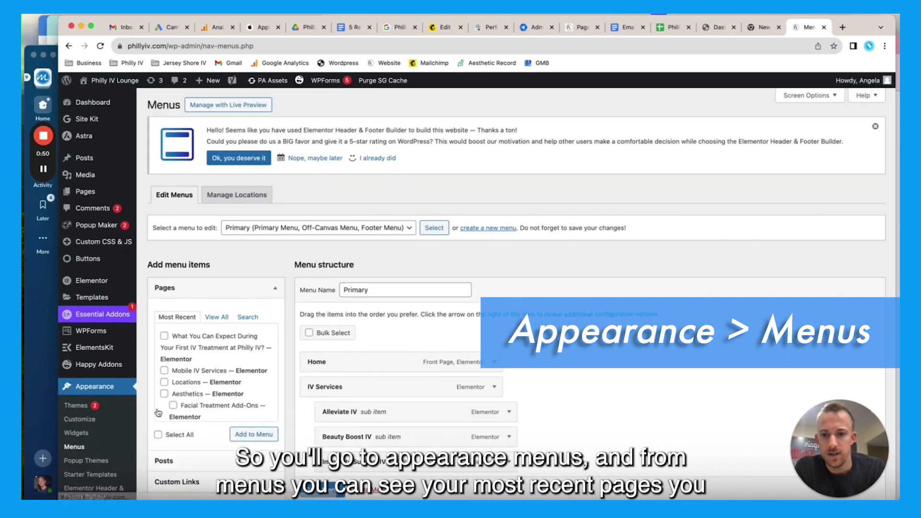
pyautogui.scroll(-2, 290, 299)
pyautogui.scroll(-1, 289, 300)
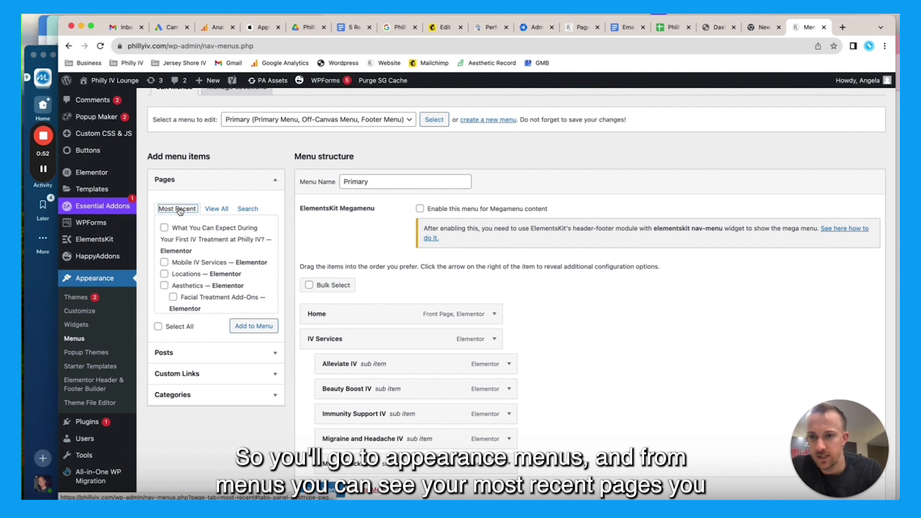
pyautogui.click(214, 210)
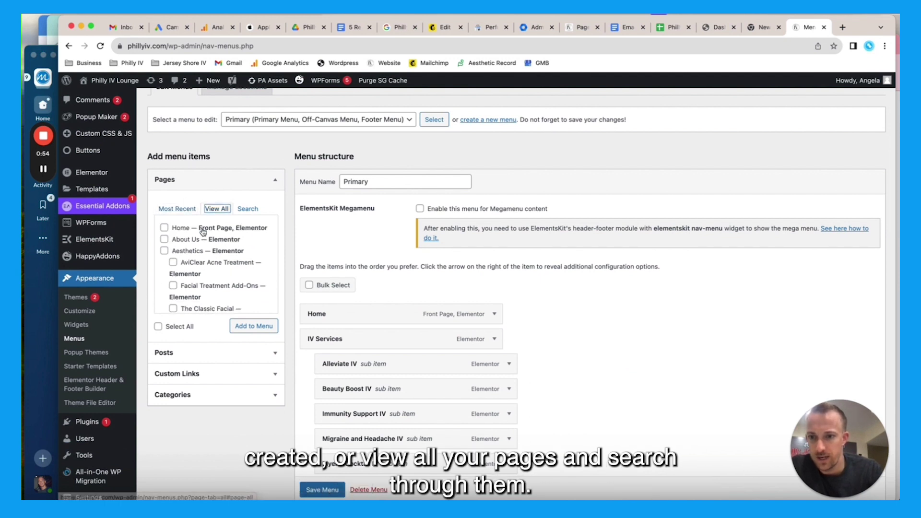
pyautogui.scroll(-5, 204, 231)
pyautogui.scroll(-4, 204, 231)
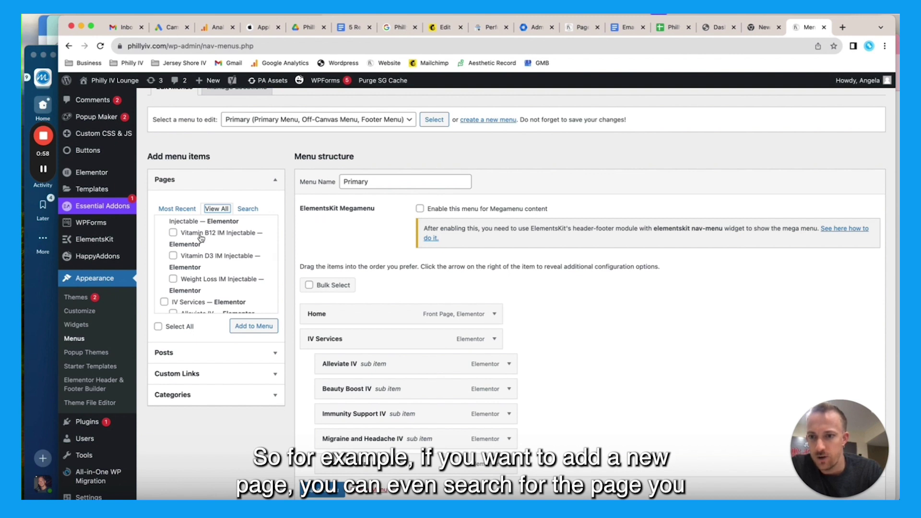
pyautogui.click(253, 210)
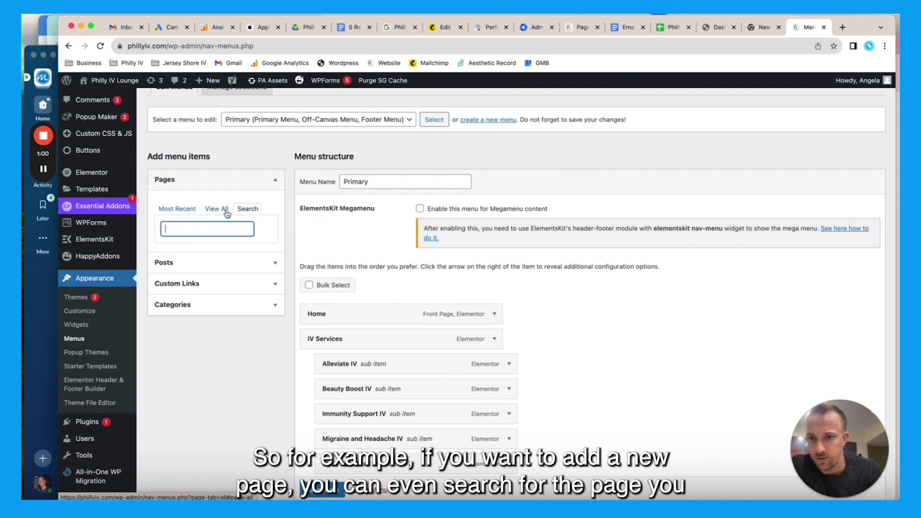
pyautogui.click(203, 260)
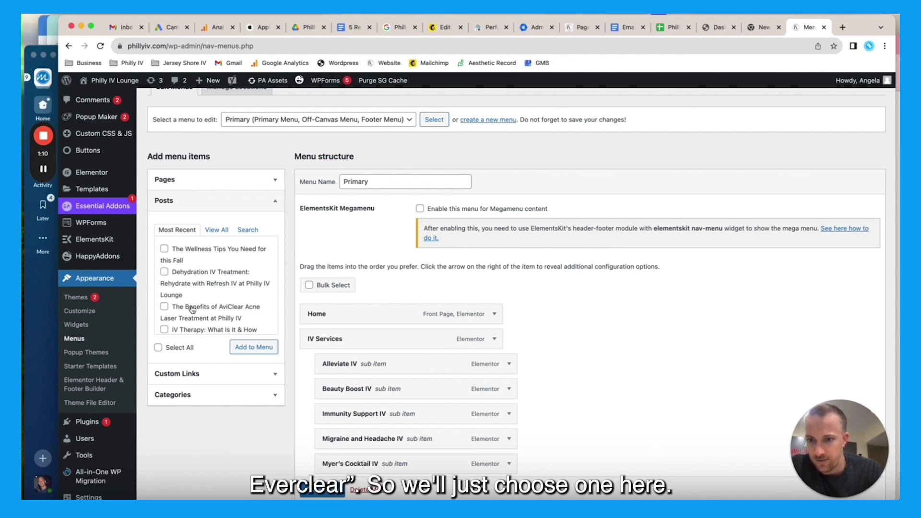
# - Add the Wellness Tips post to the Primary menu and drag it toward Blog
pyautogui.click(254, 347)
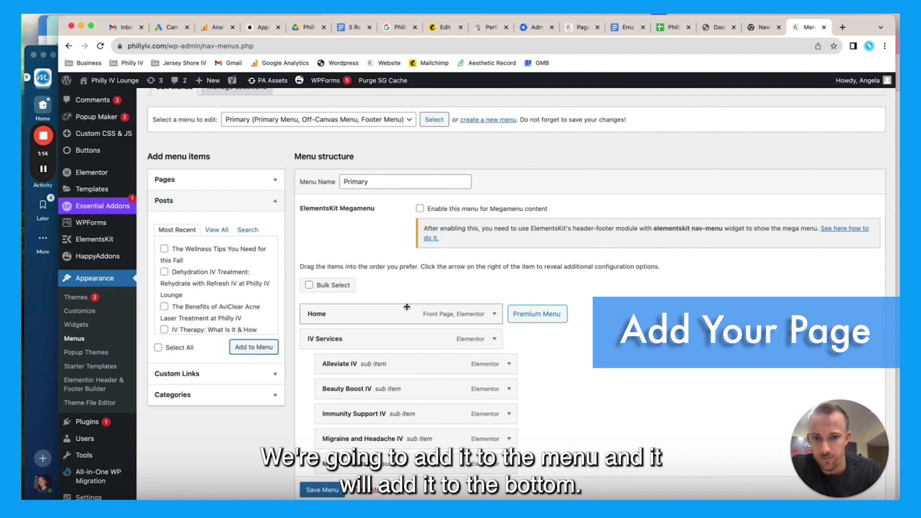
pyautogui.scroll(-15, 501, 274)
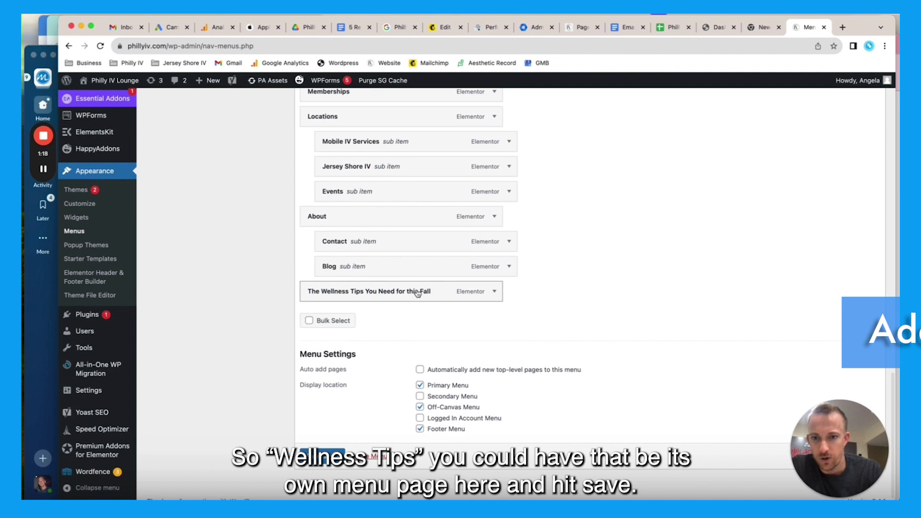
pyautogui.moveTo(422, 297)
pyautogui.mouseDown()
pyautogui.moveTo(446, 286)
pyautogui.moveTo(412, 261)
pyautogui.moveTo(415, 299)
pyautogui.mouseUp()
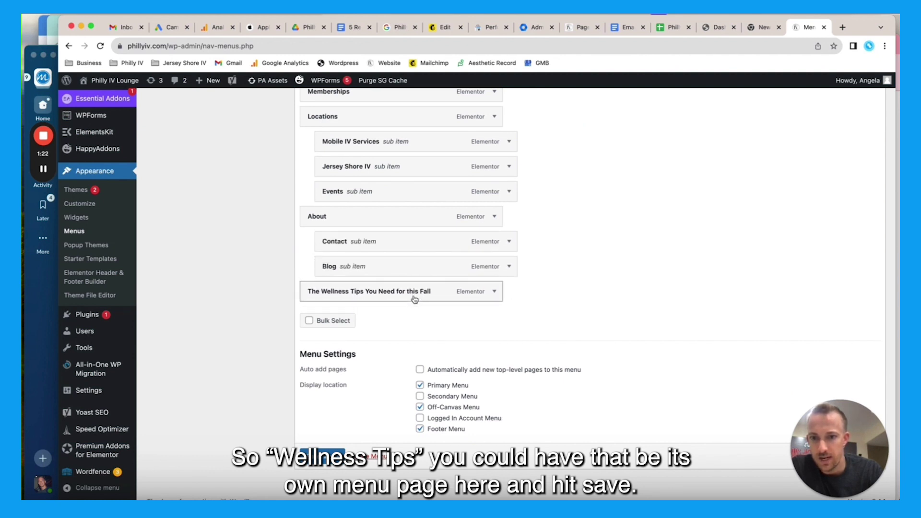
# - Load the live phillyiv.com site again in the other tab
pyautogui.click(753, 30)
pyautogui.click(555, 44)
pyautogui.write('ph')
pyautogui.press('Return')
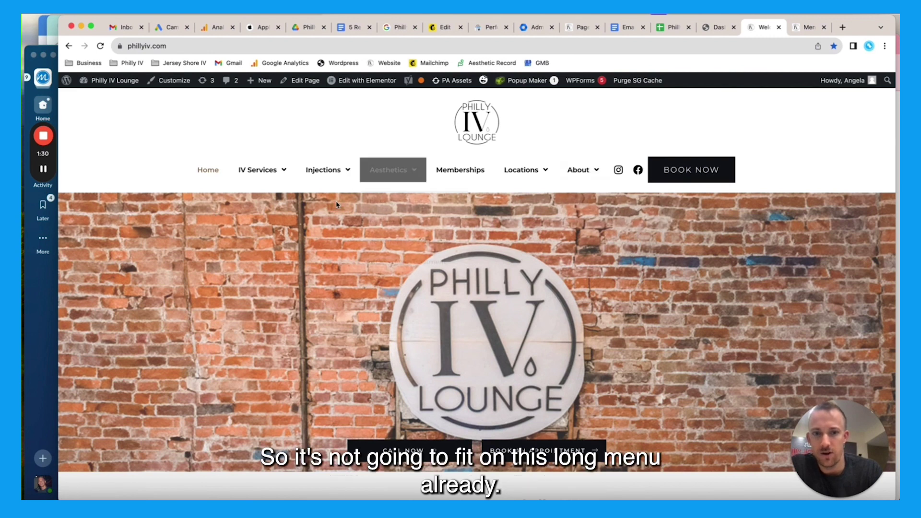
# - Nest the Wellness Tips item as a sub item under About, following Blog
pyautogui.click(805, 27)
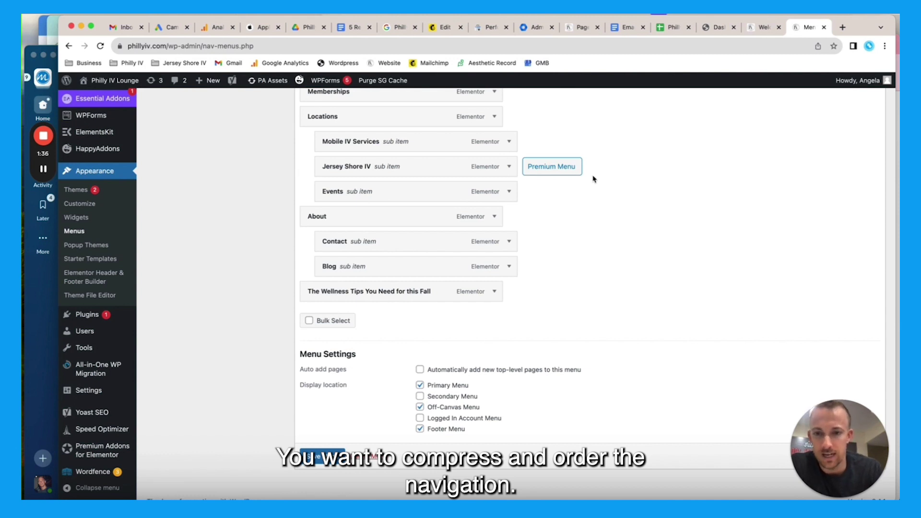
pyautogui.moveTo(380, 293); pyautogui.dragTo(396, 293)
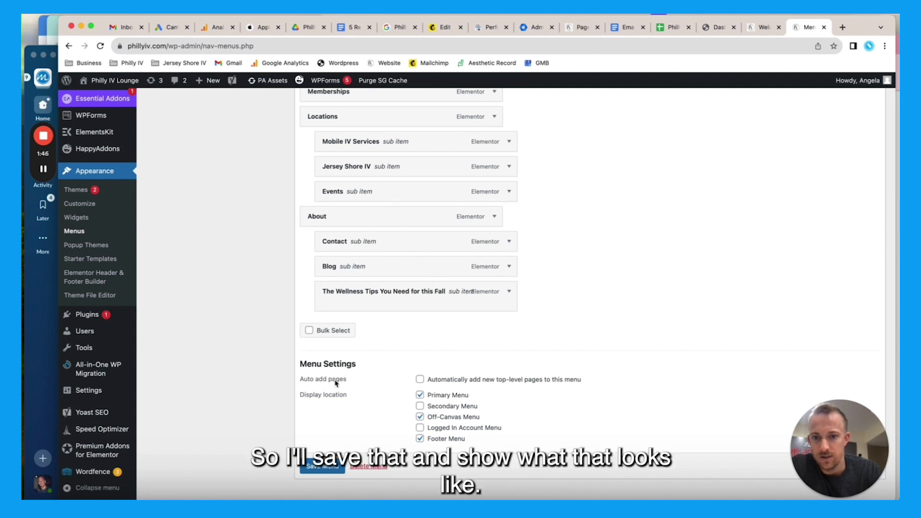
# - Save the menu, indent Wellness Tips one level under Blog, and check the reloaded live site
pyautogui.click(323, 465)
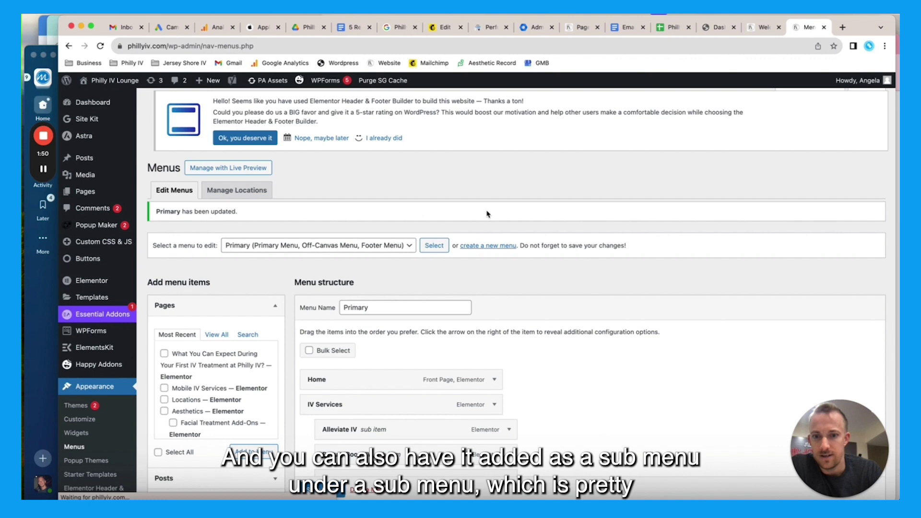
pyautogui.scroll(-15, 458, 275)
pyautogui.scroll(-5, 459, 275)
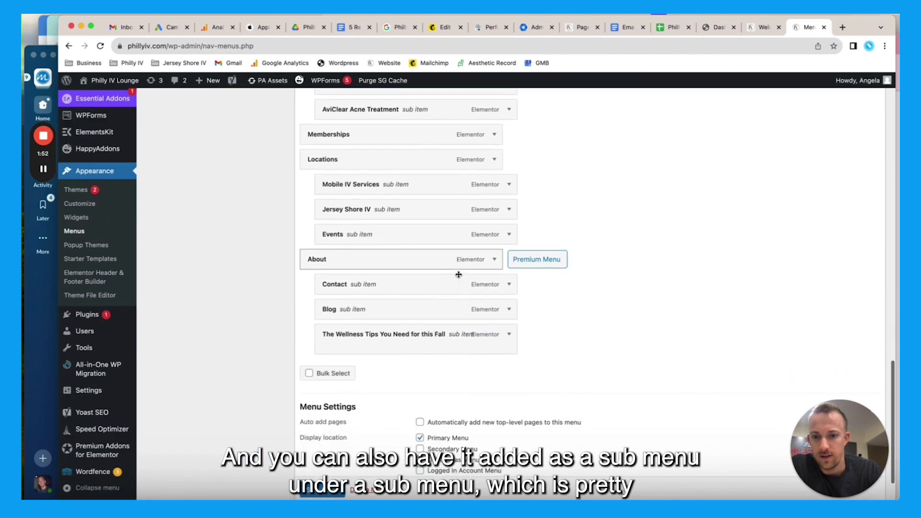
pyautogui.moveTo(386, 334); pyautogui.dragTo(402, 338)
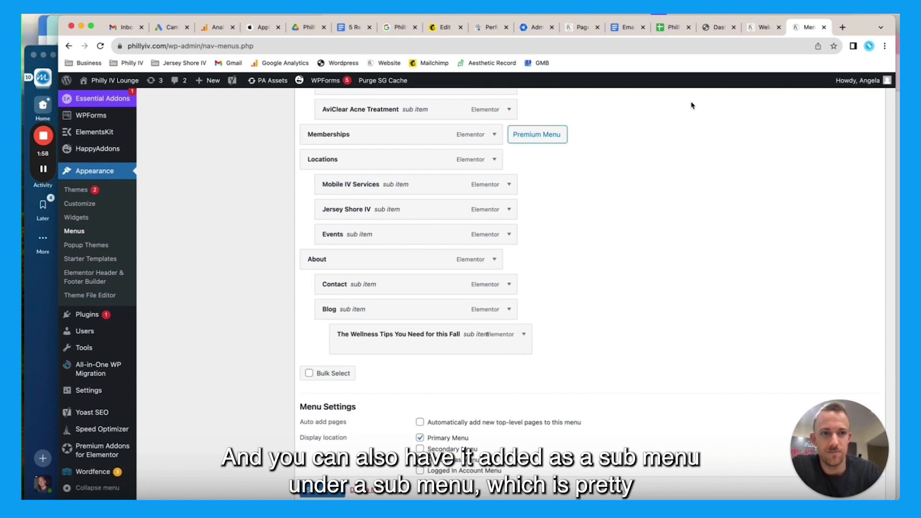
pyautogui.click(759, 34)
pyautogui.press('super+r')
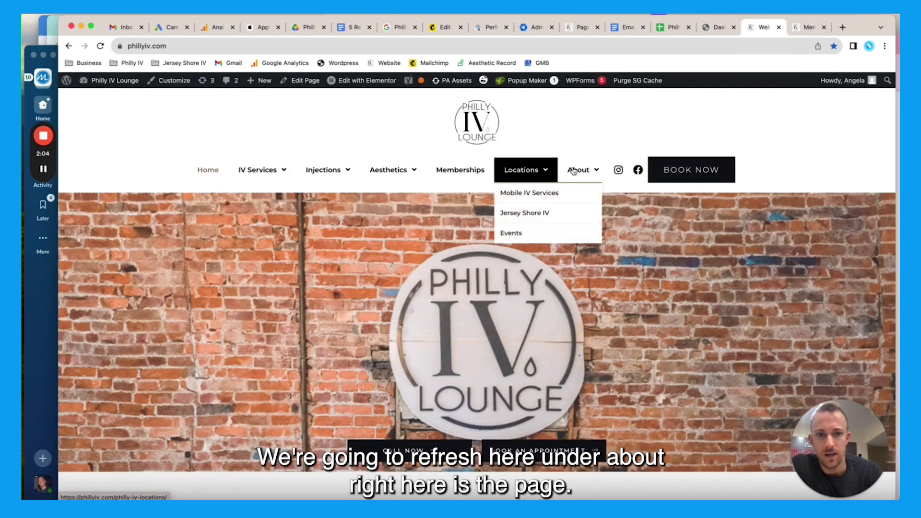
pyautogui.moveTo(583, 175)
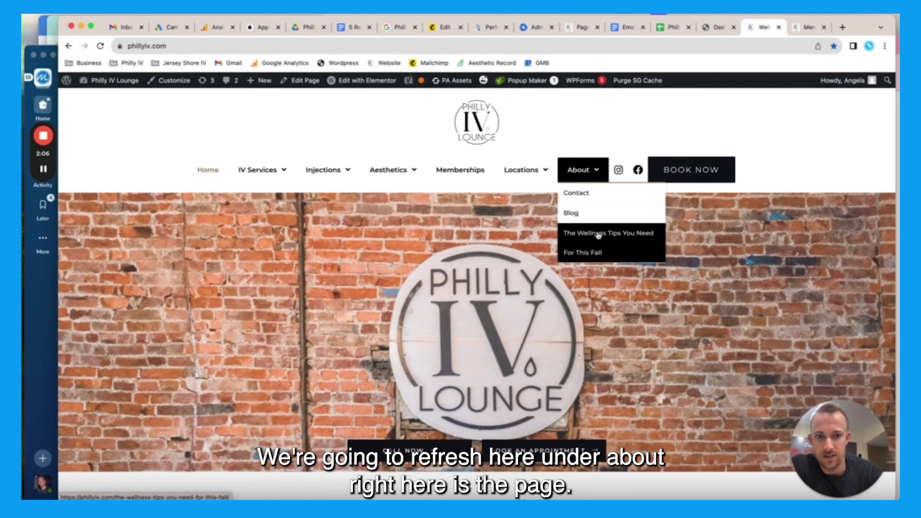
# - Save the deeper Blog nesting and confirm it under About > Blog on the reloaded live site
pyautogui.click(796, 32)
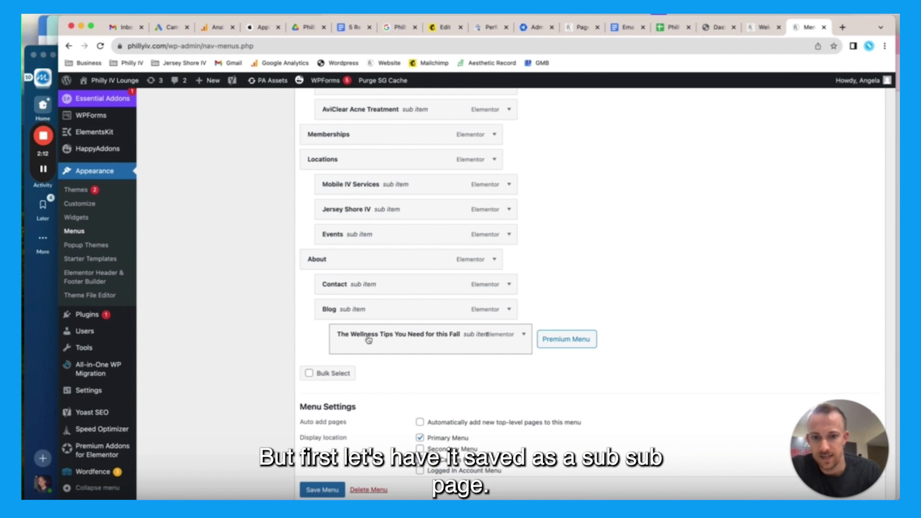
pyautogui.click(321, 489)
pyautogui.scroll(-1, 321, 489)
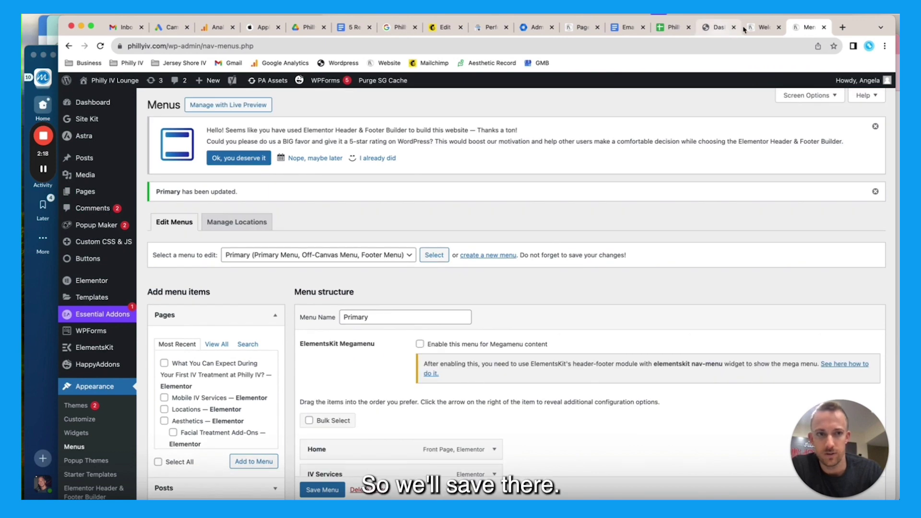
pyautogui.click(751, 28)
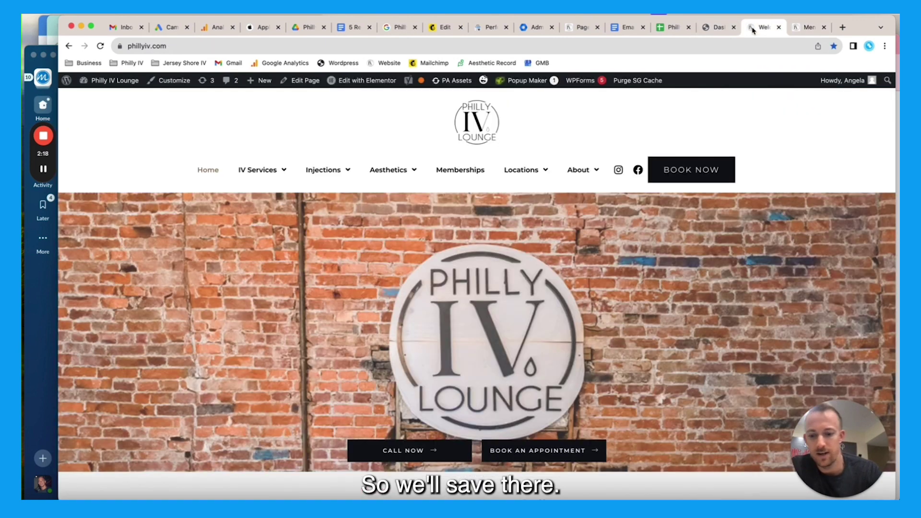
pyautogui.press('super+r')
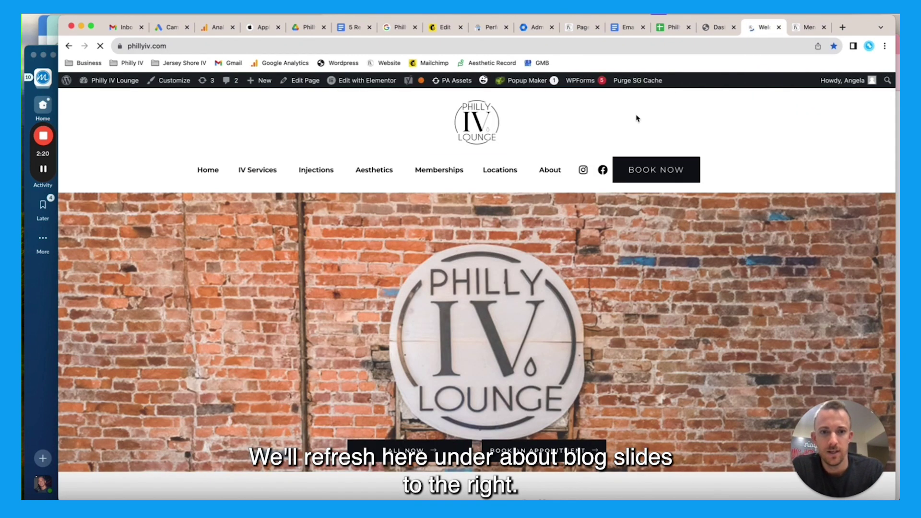
pyautogui.moveTo(570, 212)
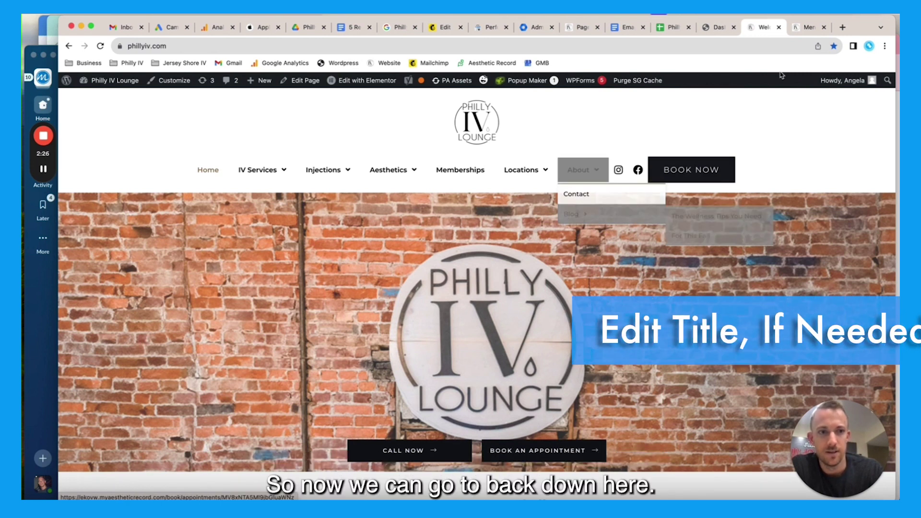
pyautogui.click(796, 28)
# - Rename the post's Navigation Label from 'The Wellness Tips You Need for this Fall' to 'Fall Wellness Tips' and save
pyautogui.scroll(-10, 590, 273)
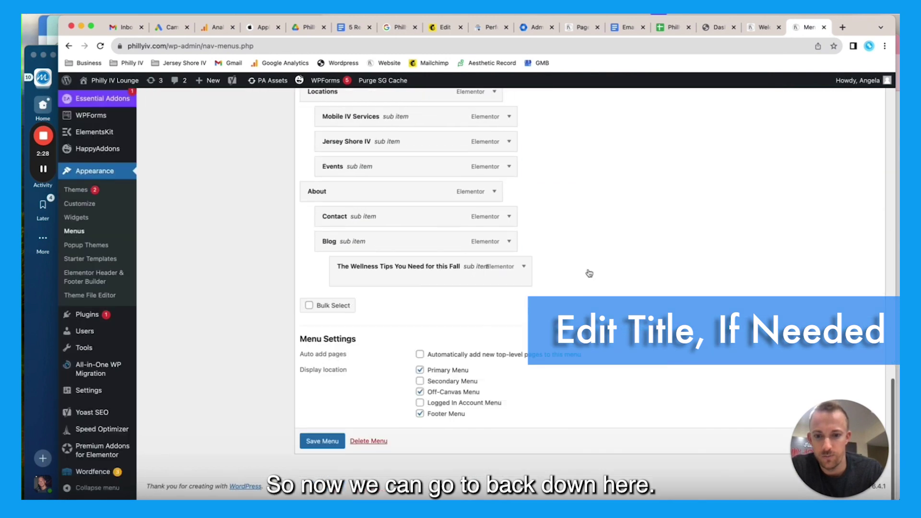
pyautogui.click(523, 276)
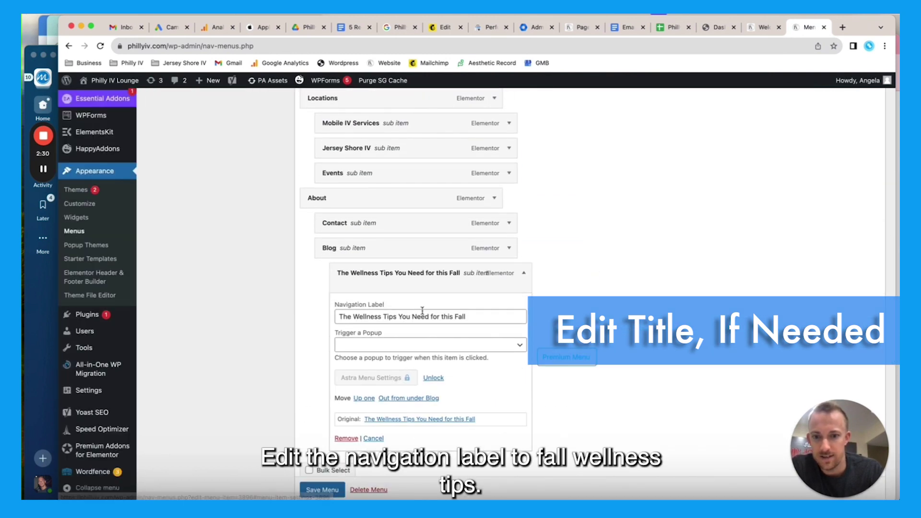
pyautogui.tripleClick(403, 315)
pyautogui.click(415, 317)
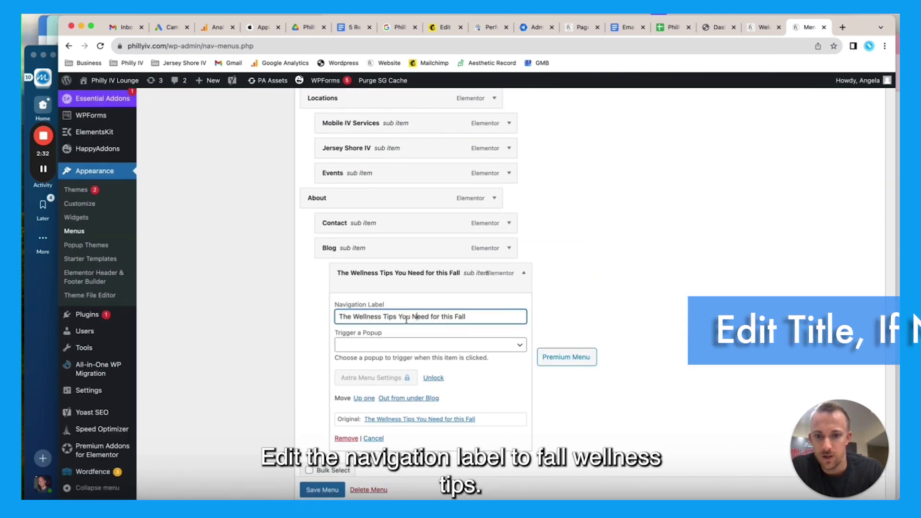
pyautogui.doubleClick(343, 316)
pyautogui.write('Fall')
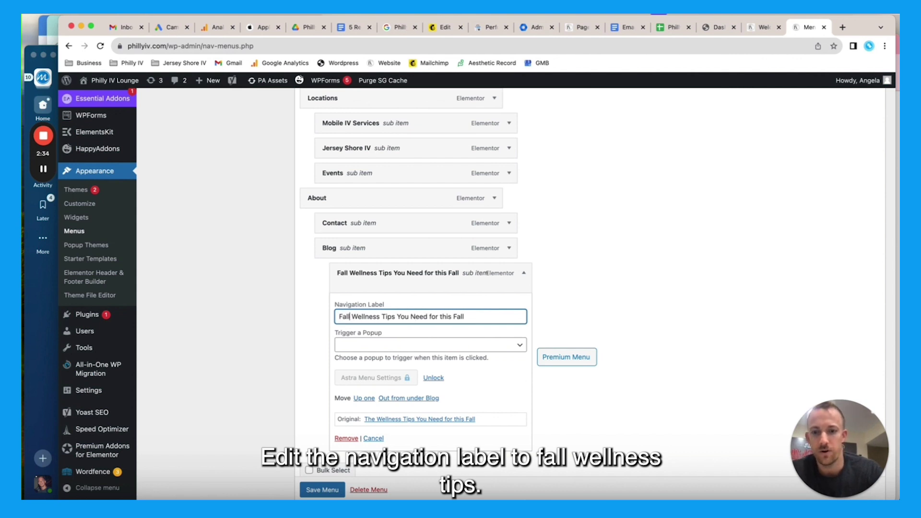
pyautogui.moveTo(394, 314); pyautogui.dragTo(497, 314)
pyautogui.press('BackSpace')
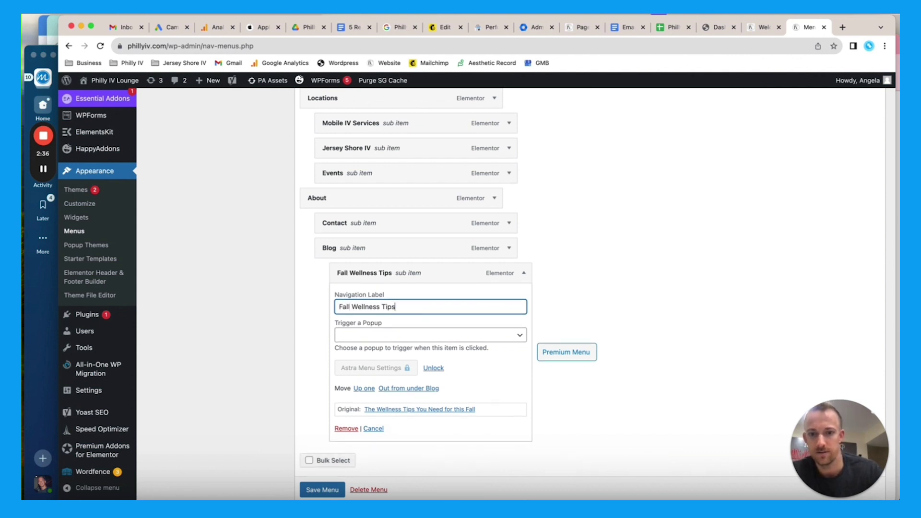
pyautogui.scroll(-1, 331, 480)
pyautogui.click(326, 491)
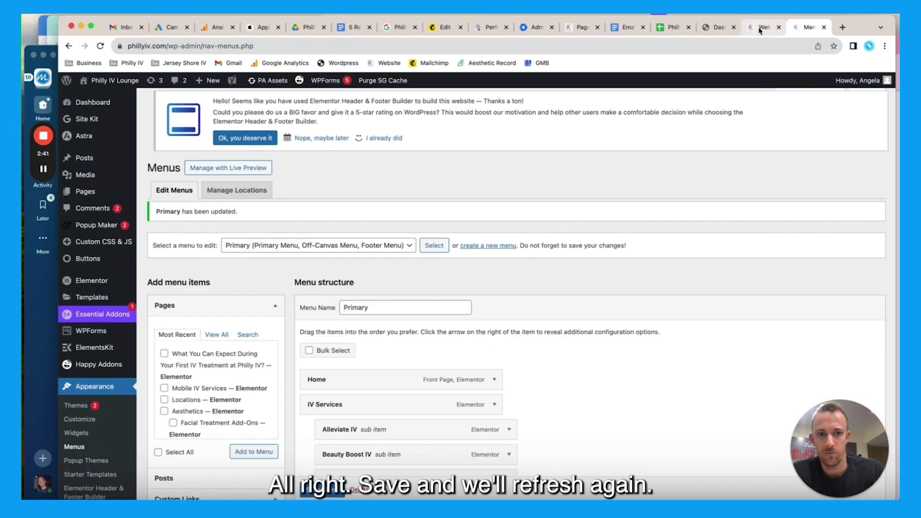
# - Reload the live site, verify About > Blog > Fall Wellness Tips, and close the gift card popup
pyautogui.click(760, 29)
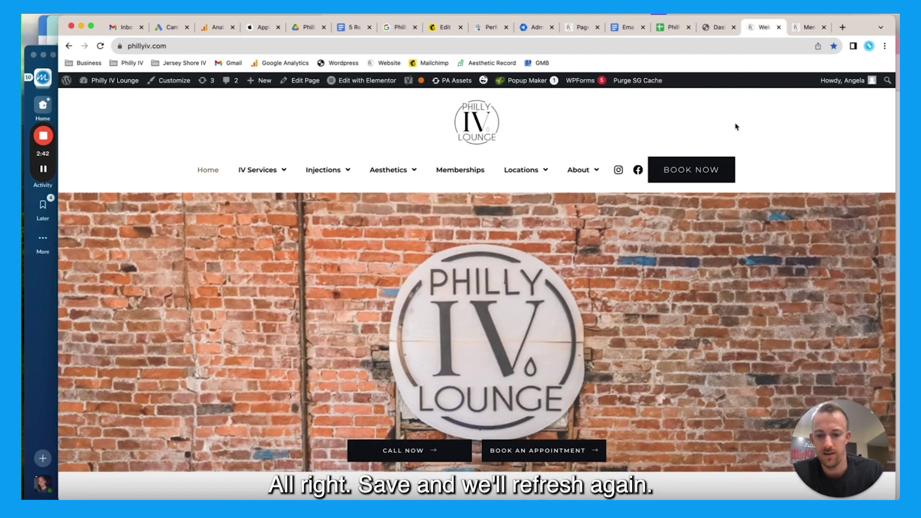
pyautogui.press('super+r')
pyautogui.moveTo(584, 219)
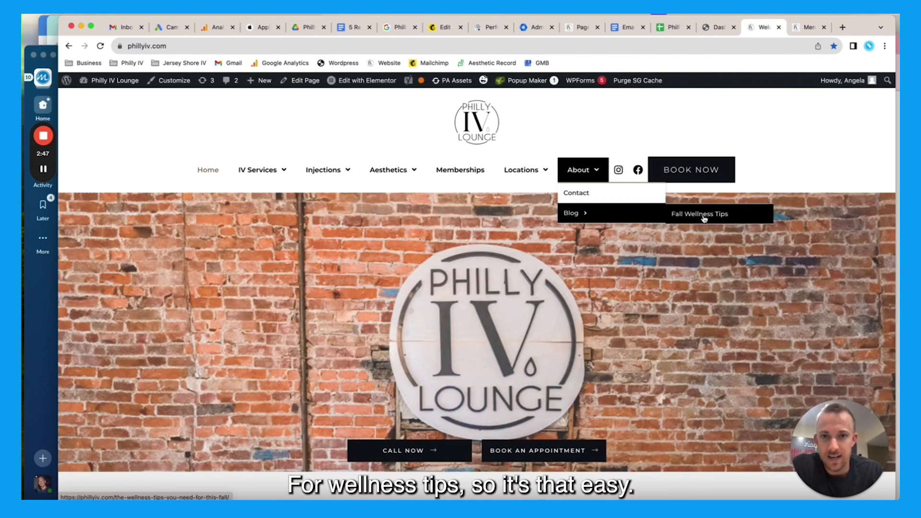
pyautogui.moveTo(120, 91)
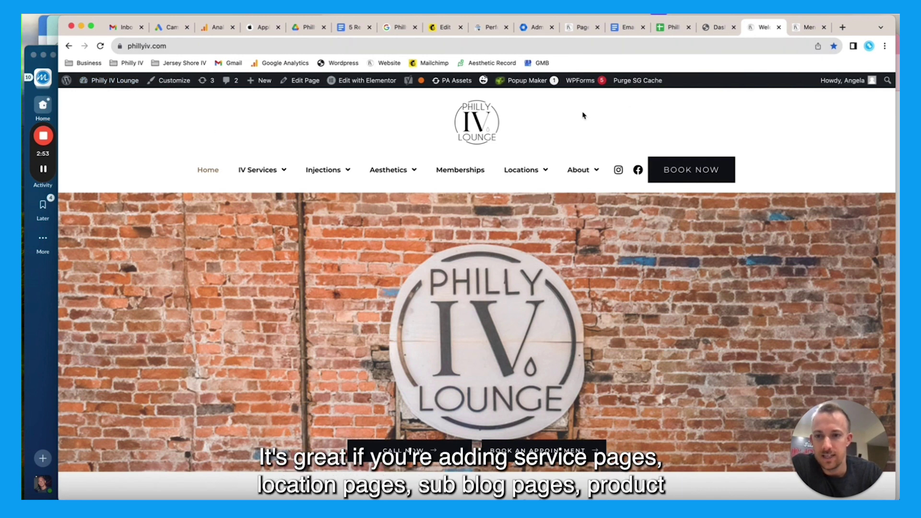
pyautogui.moveTo(270, 170)
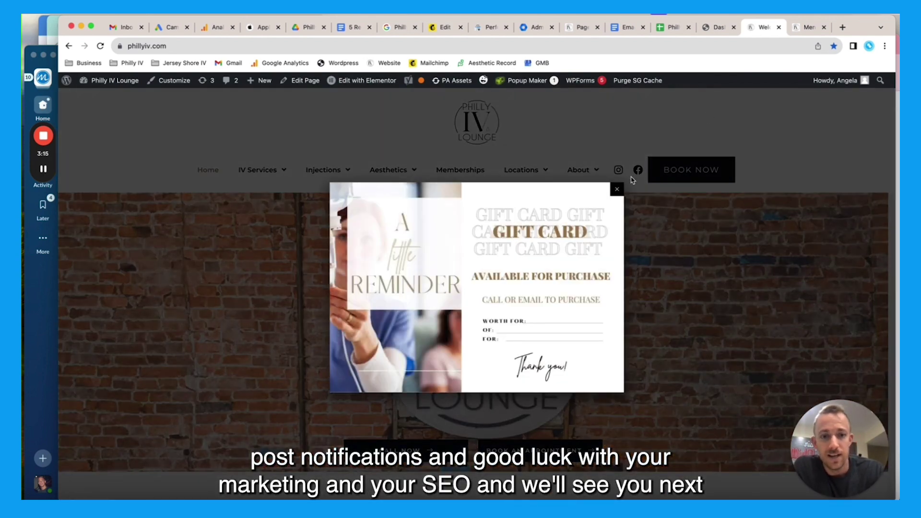
pyautogui.click(618, 188)
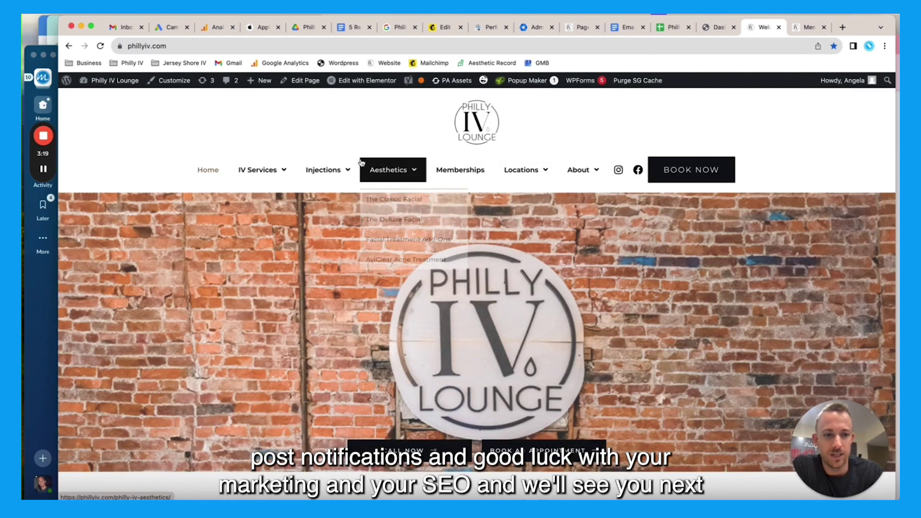
pyautogui.click(43, 137)
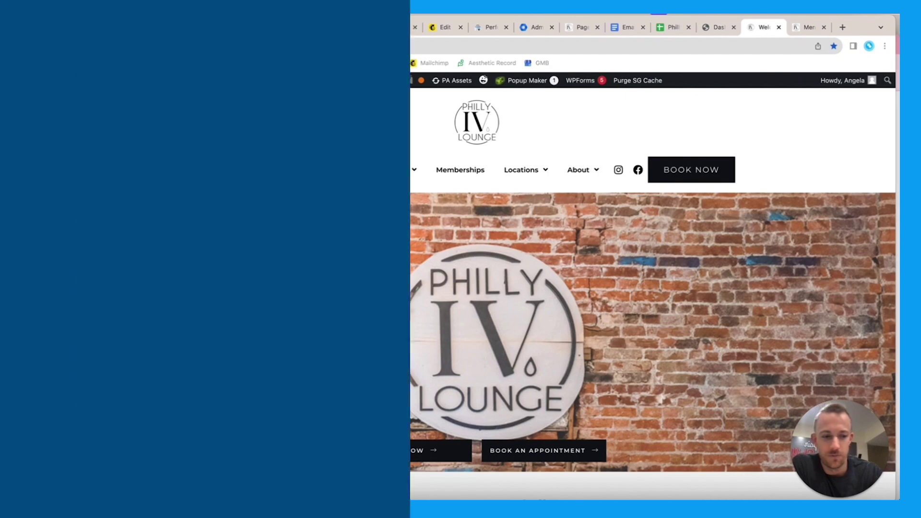